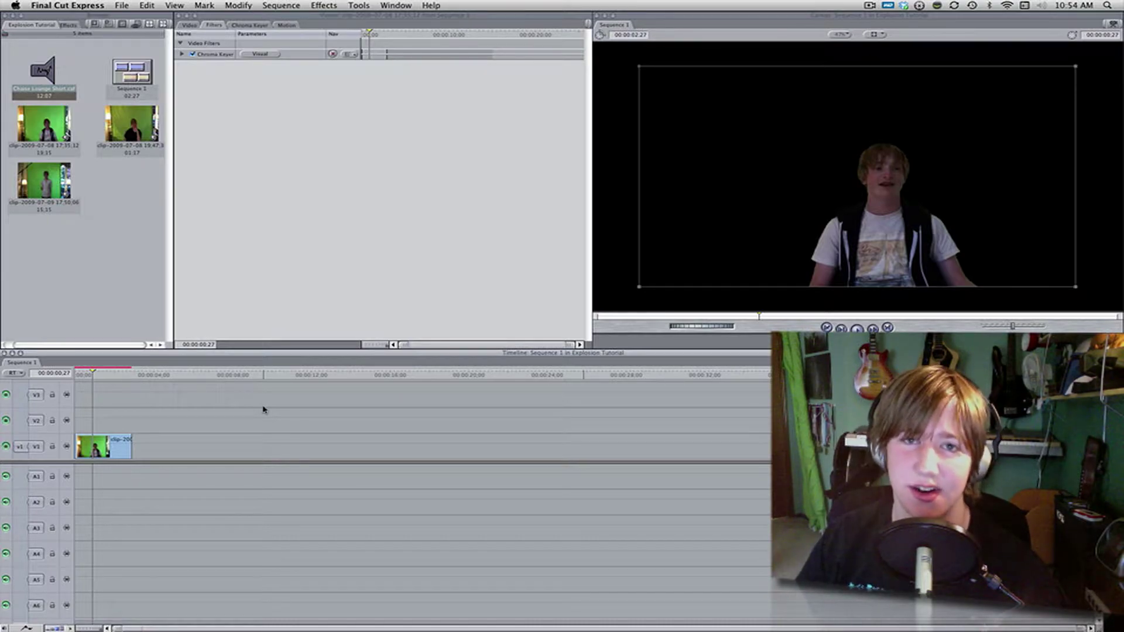
Step: Apply the Outer Glow video filter to the keyed clip on track V1
left_click(263, 406)
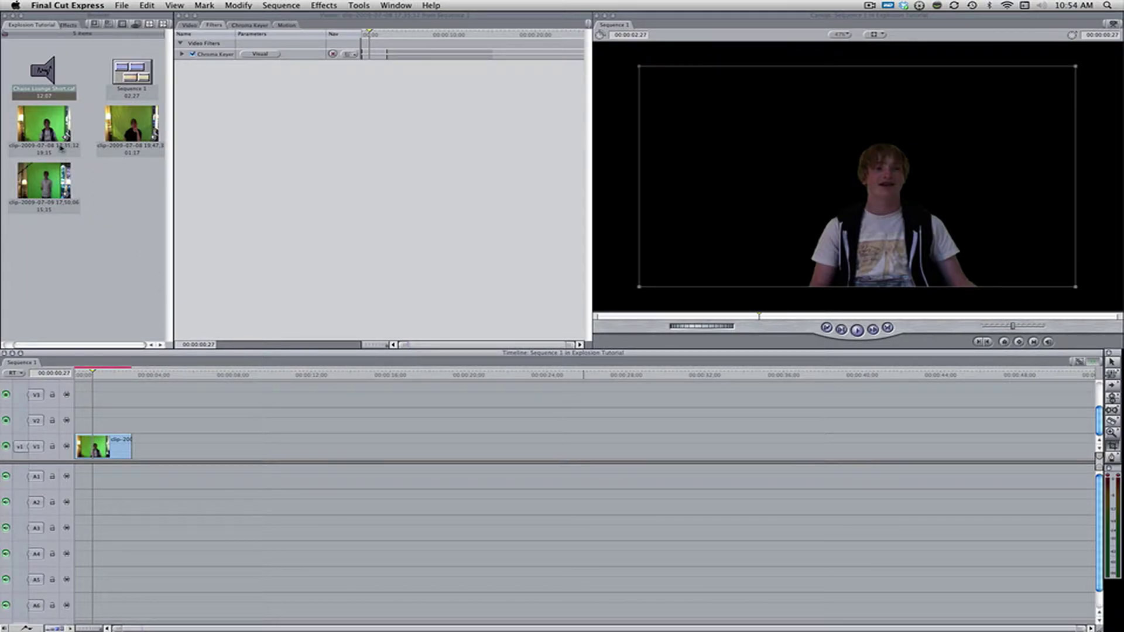
left_click(115, 375)
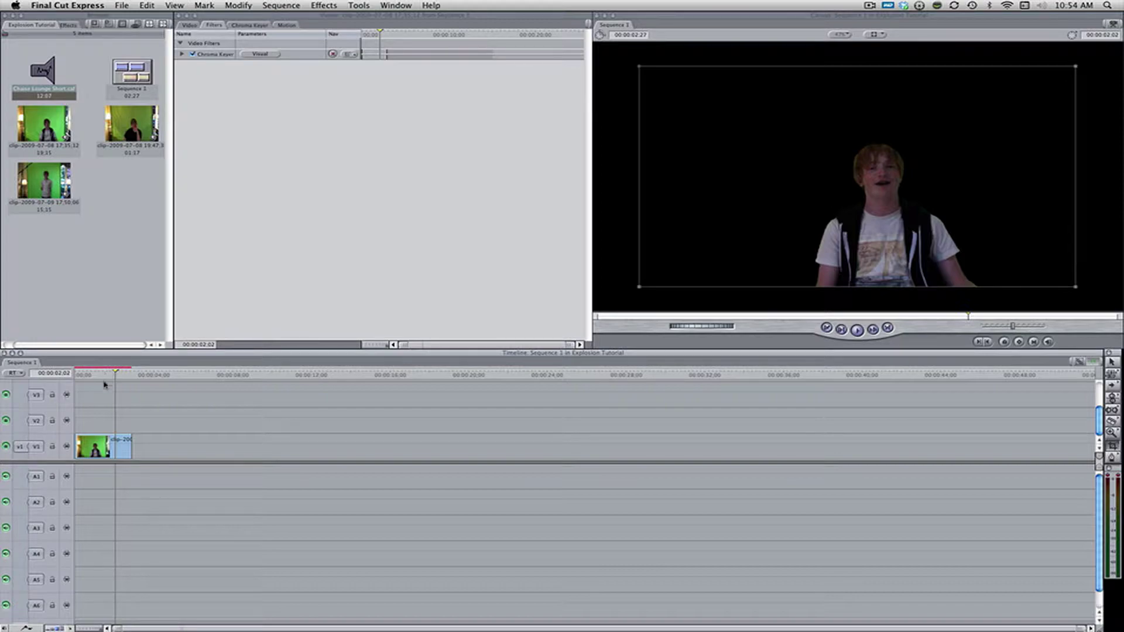
double_click(94, 447)
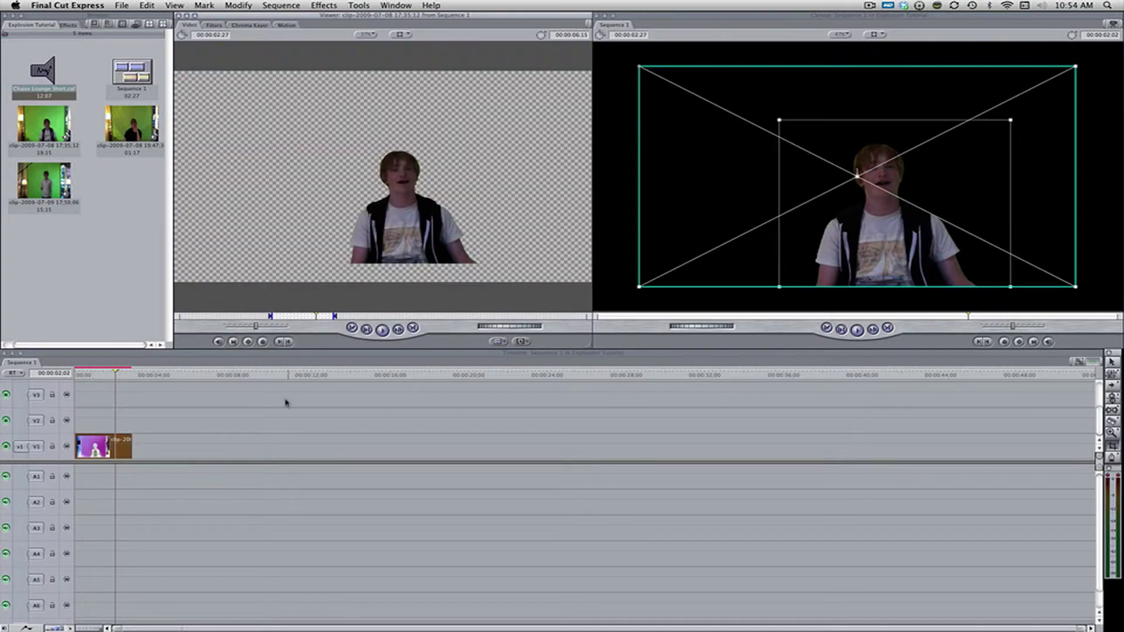
left_click(92, 375)
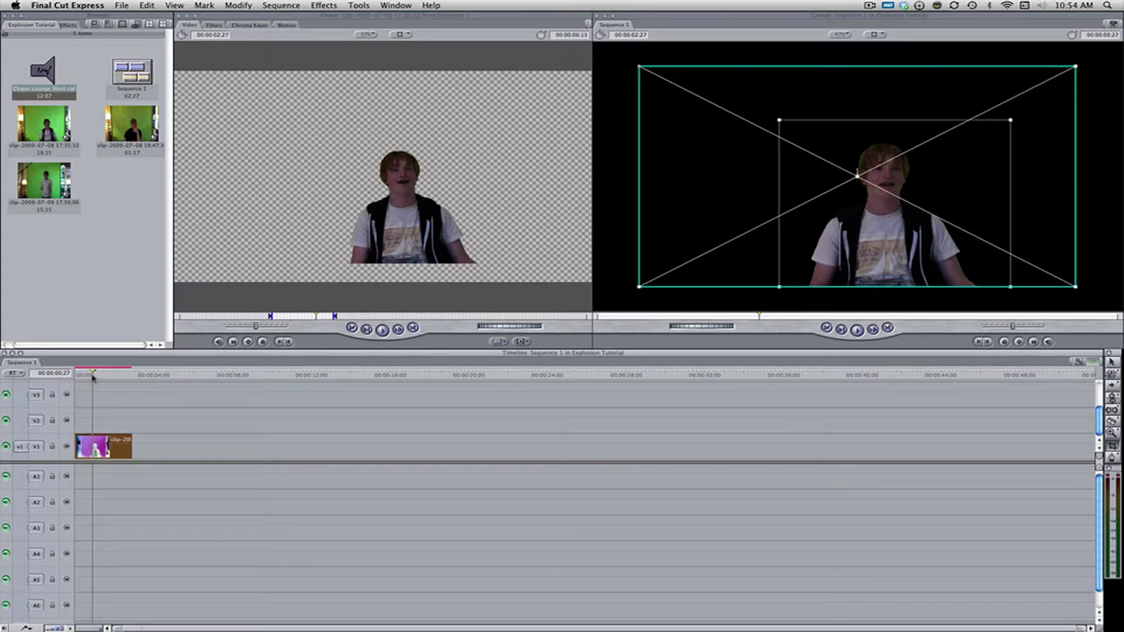
double_click(113, 459)
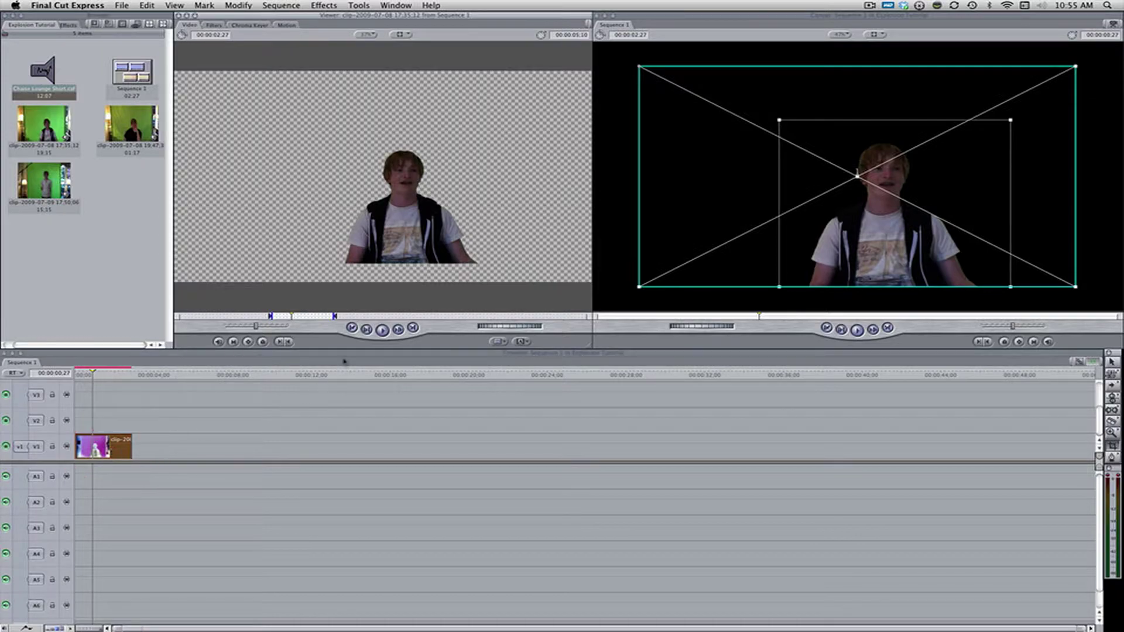
left_click(314, 4)
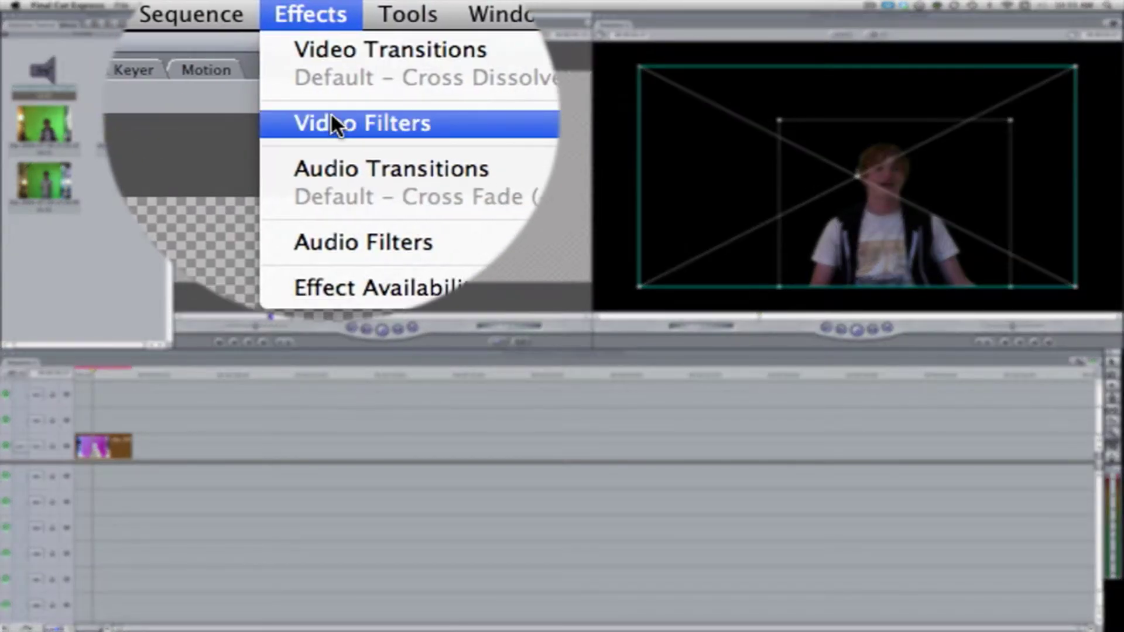
mouse_move(371, 118)
mouse_move(563, 202)
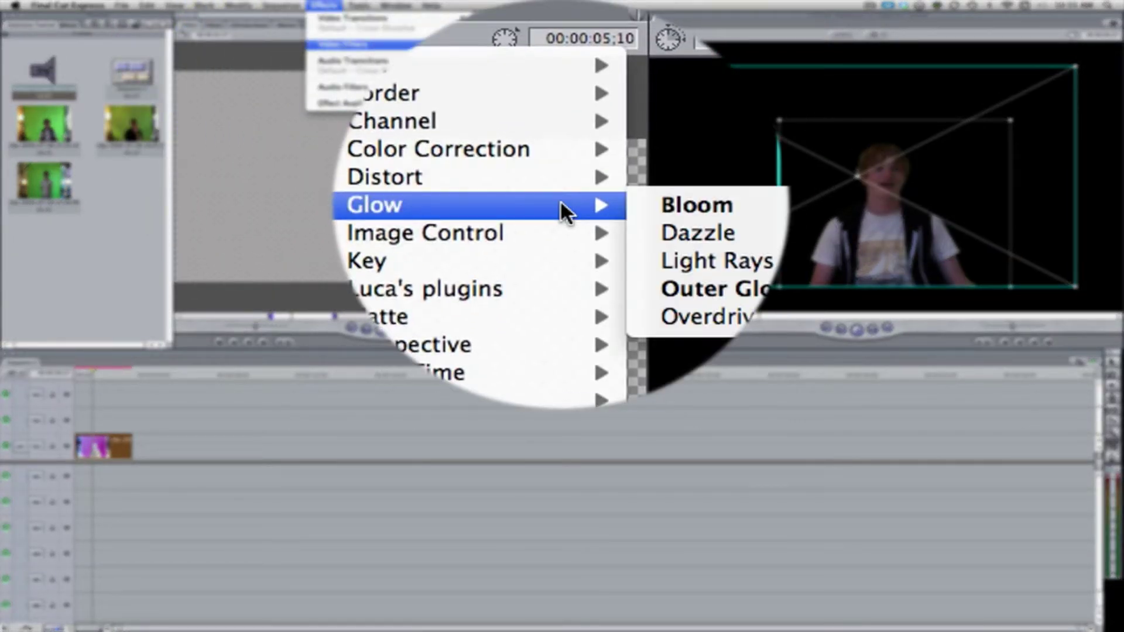
left_click(609, 272)
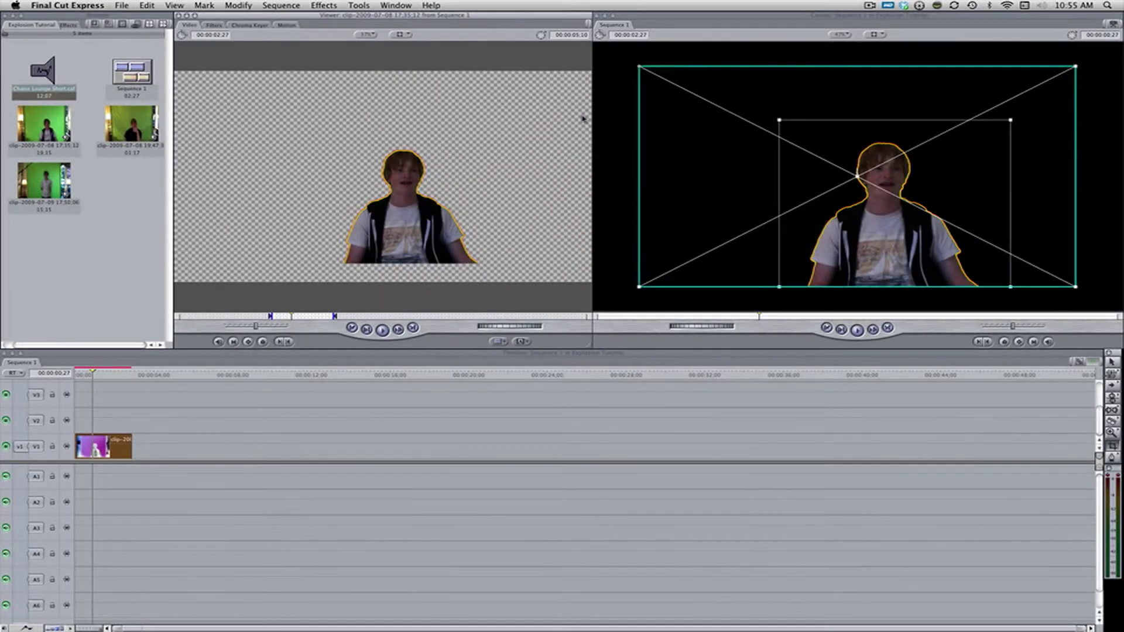
left_click(770, 395)
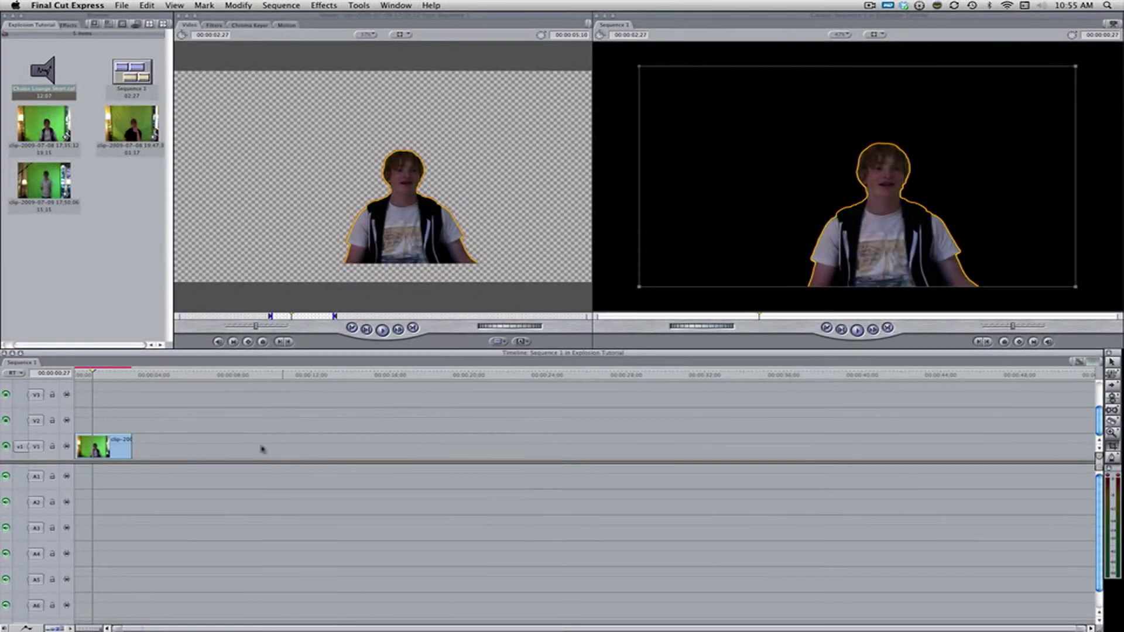
Step: Set the clip's Outer Glow radius to 11 and its brightness to 40
double_click(119, 456)
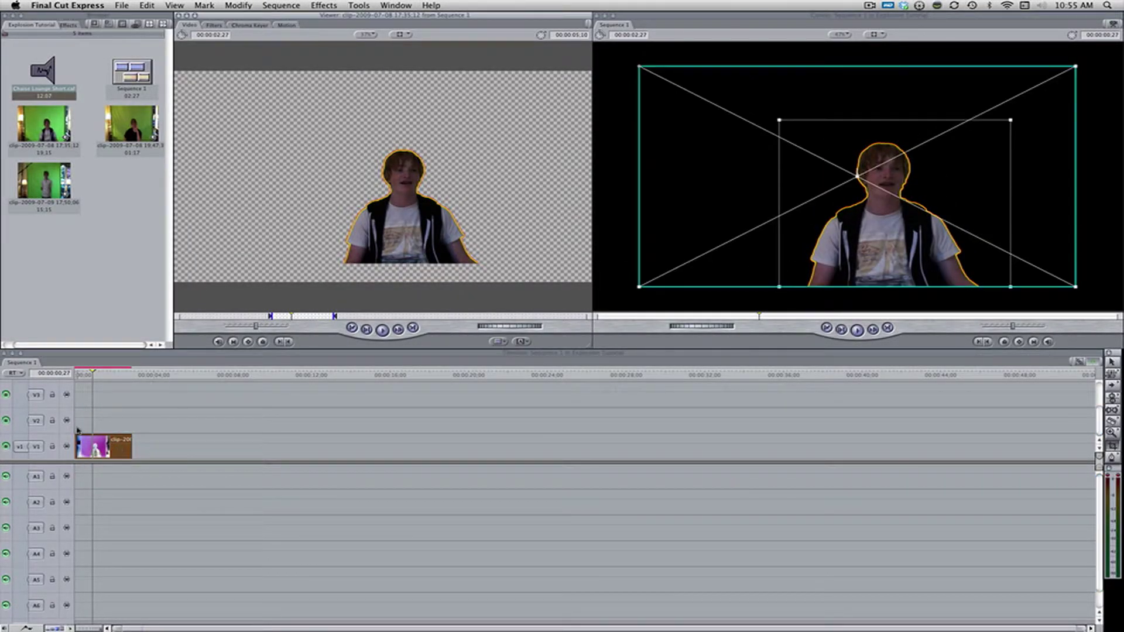
left_click(214, 24)
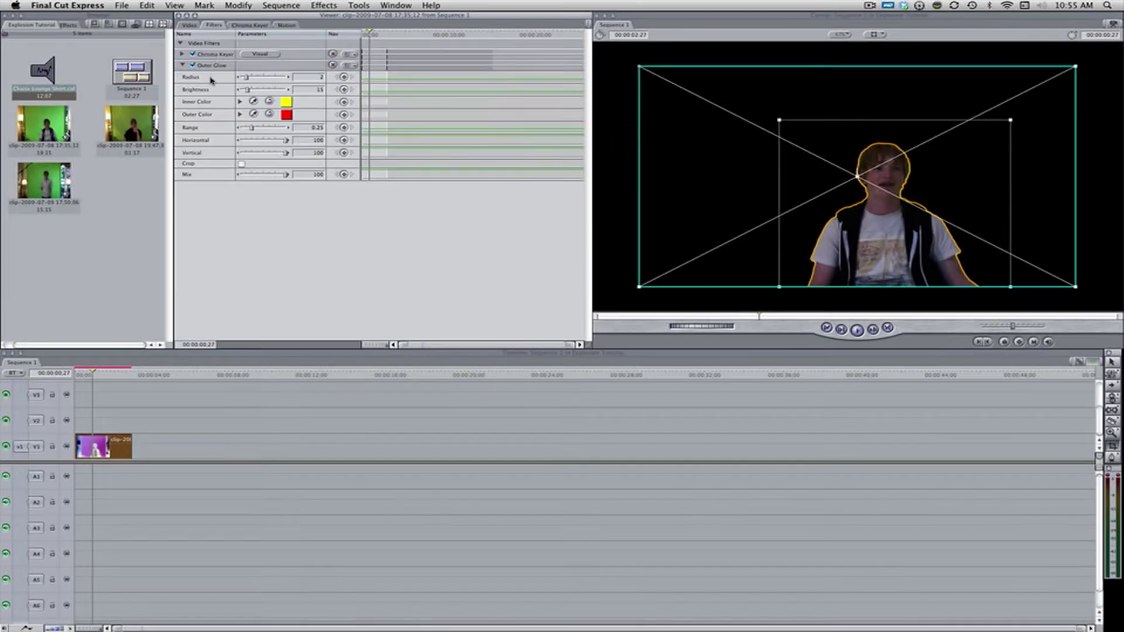
left_click_drag(255, 78, 276, 76)
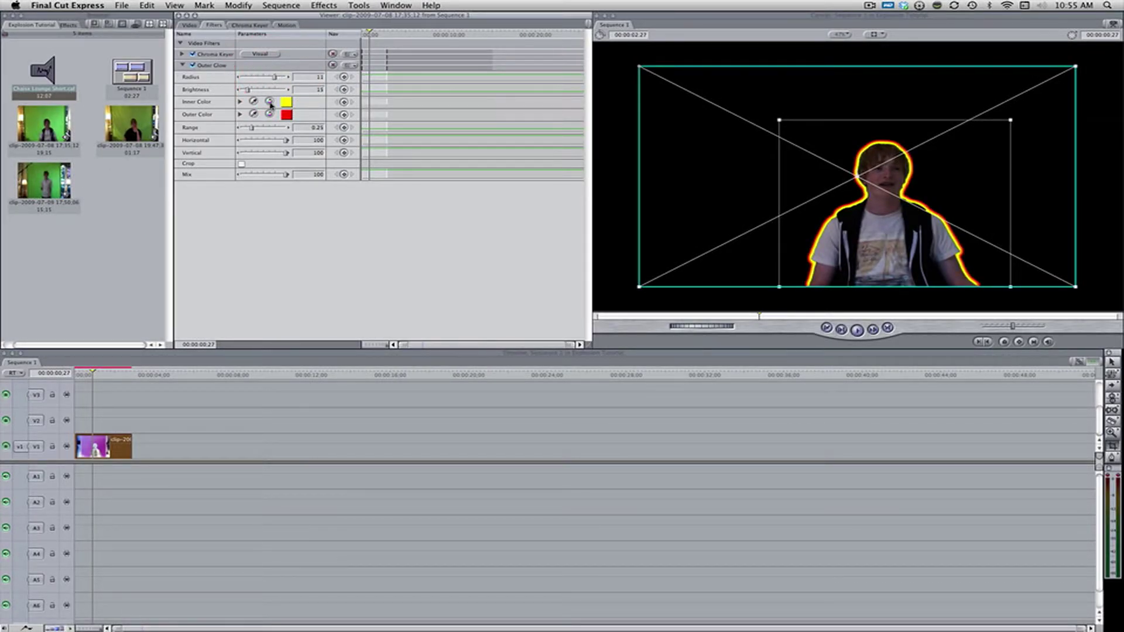
mouse_move(261, 92)
left_mouse_down()
mouse_move(276, 90)
mouse_move(249, 94)
mouse_move(289, 90)
mouse_move(258, 93)
left_mouse_up()
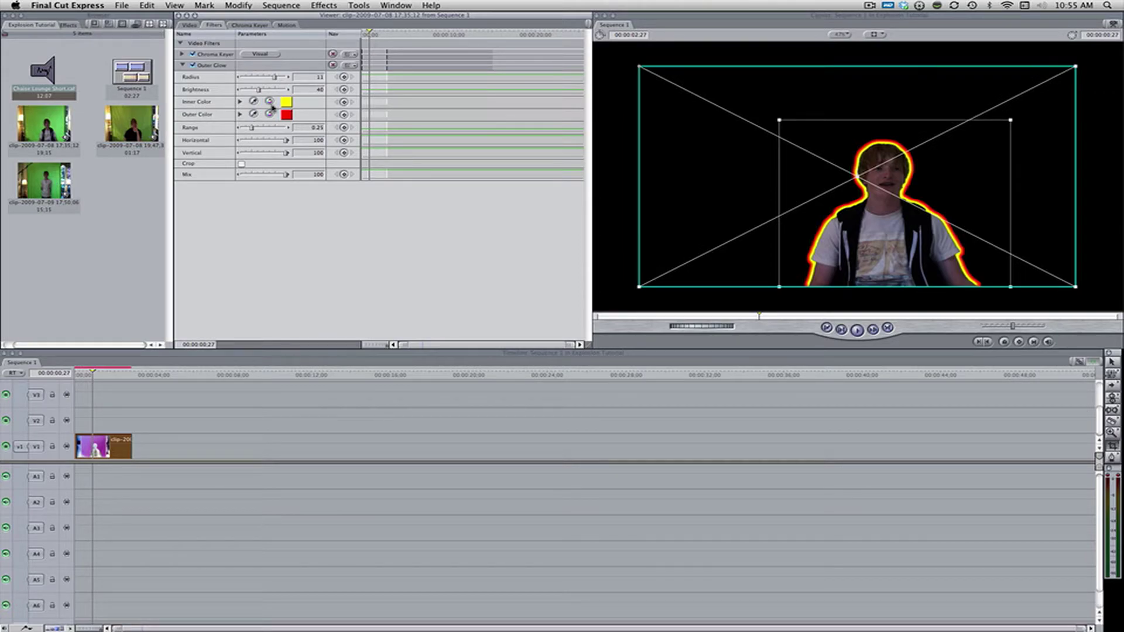
Step: Change the Outer Glow's inner color to blue and its outer color to bright green
left_click(286, 103)
left_click(591, 310)
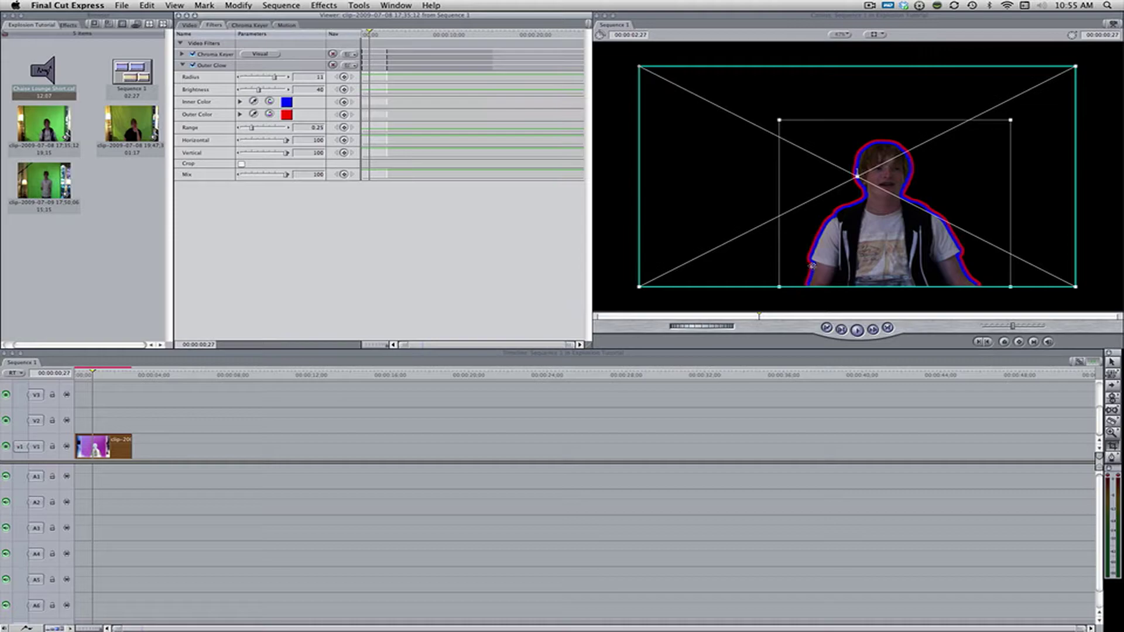
left_click(286, 114)
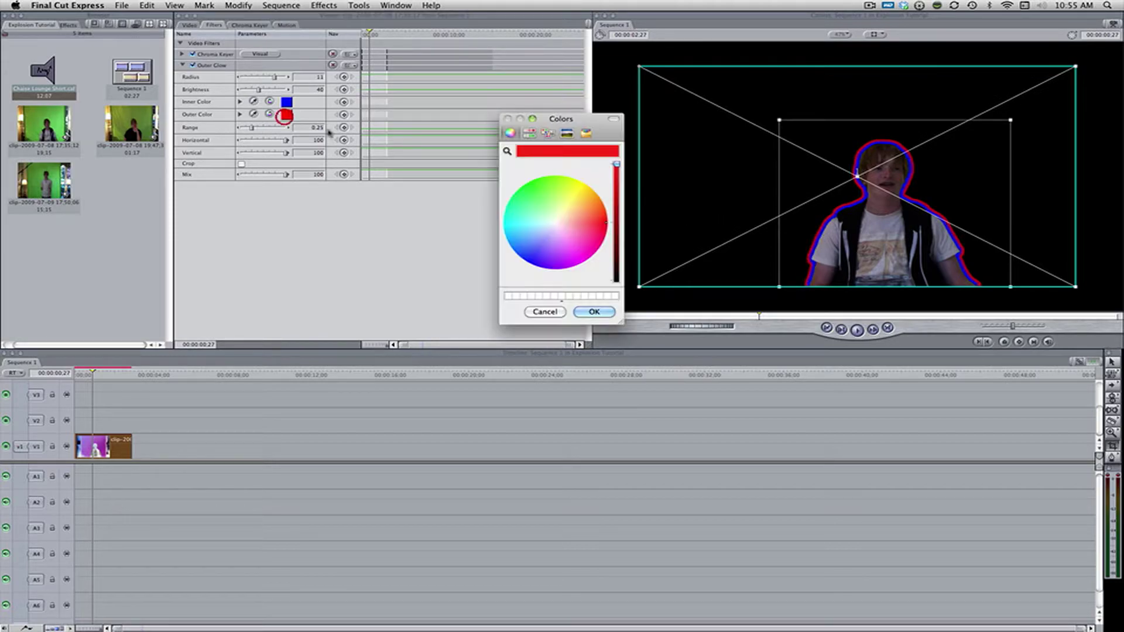
left_click(532, 181)
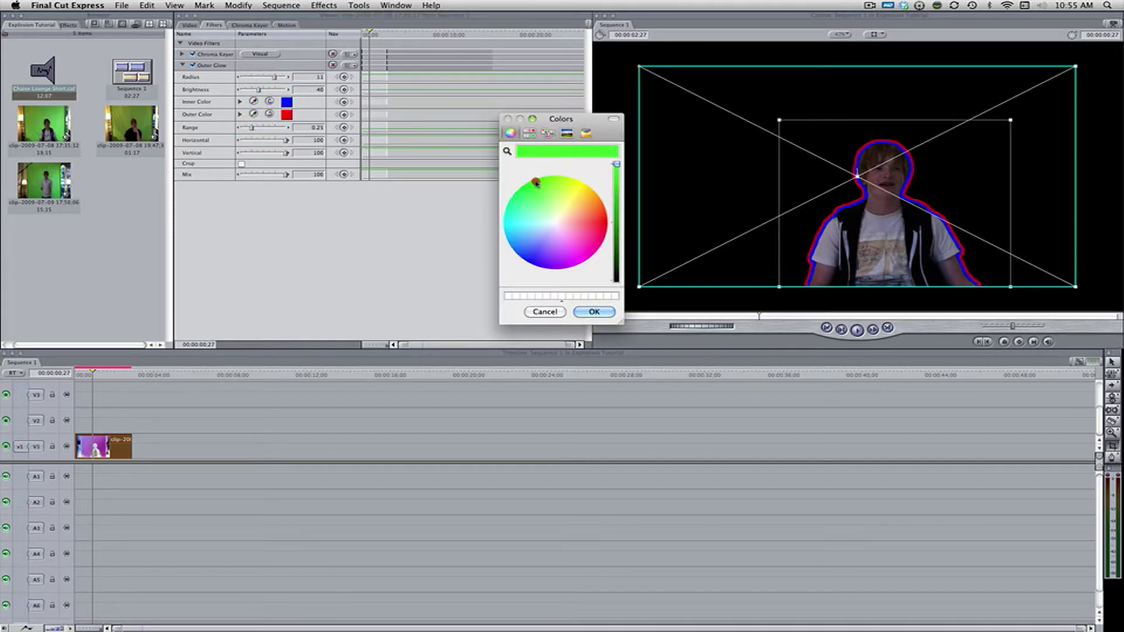
left_click(593, 312)
Step: Adjust the Outer Glow's range to 0.42
mouse_move(263, 130)
left_mouse_down()
mouse_move(240, 131)
mouse_move(251, 130)
left_mouse_up()
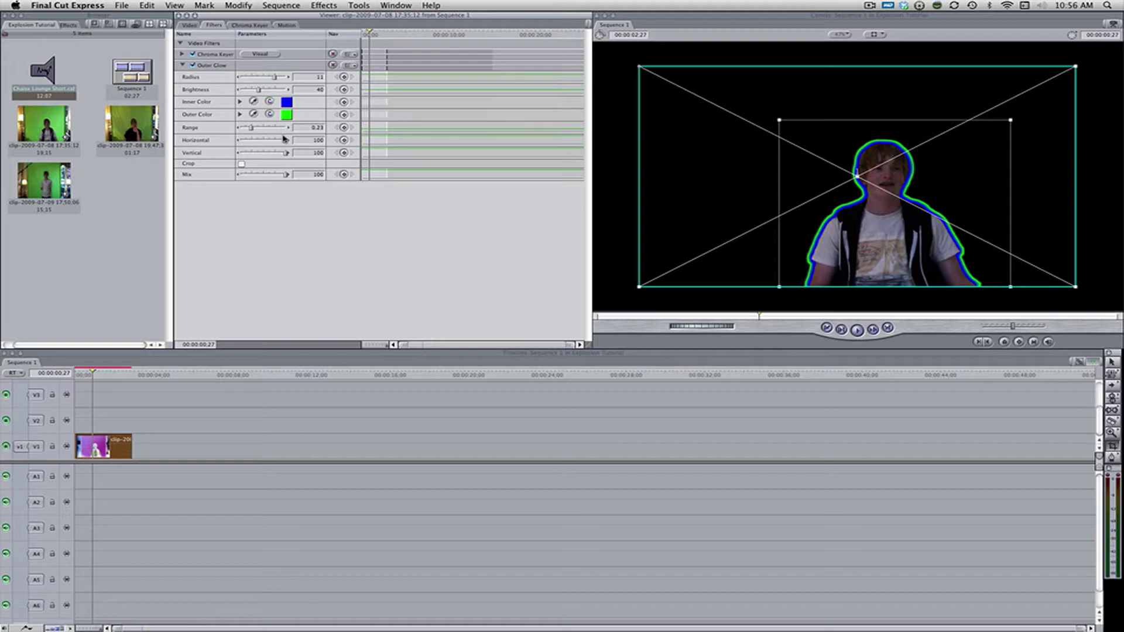
left_click(265, 129)
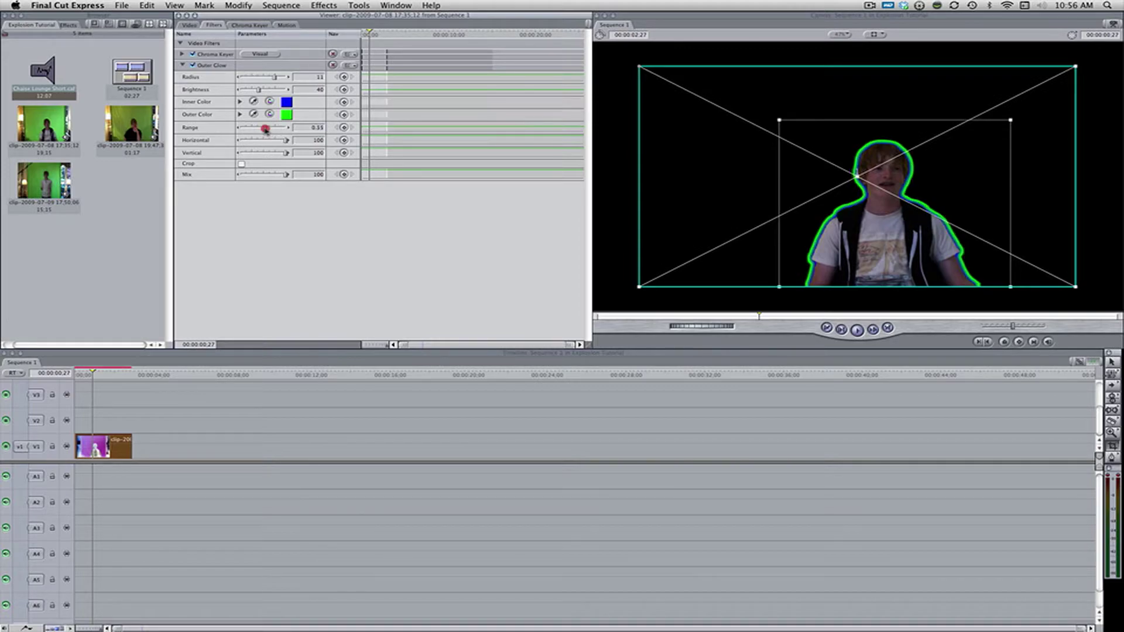
left_click_drag(263, 130, 259, 129)
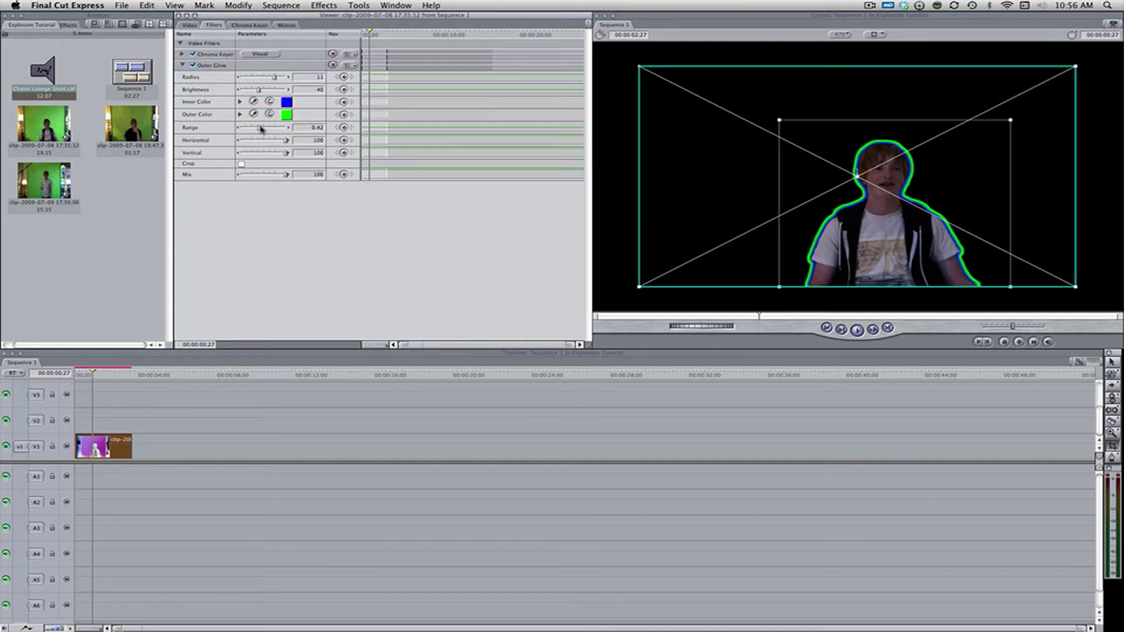
left_click(371, 465)
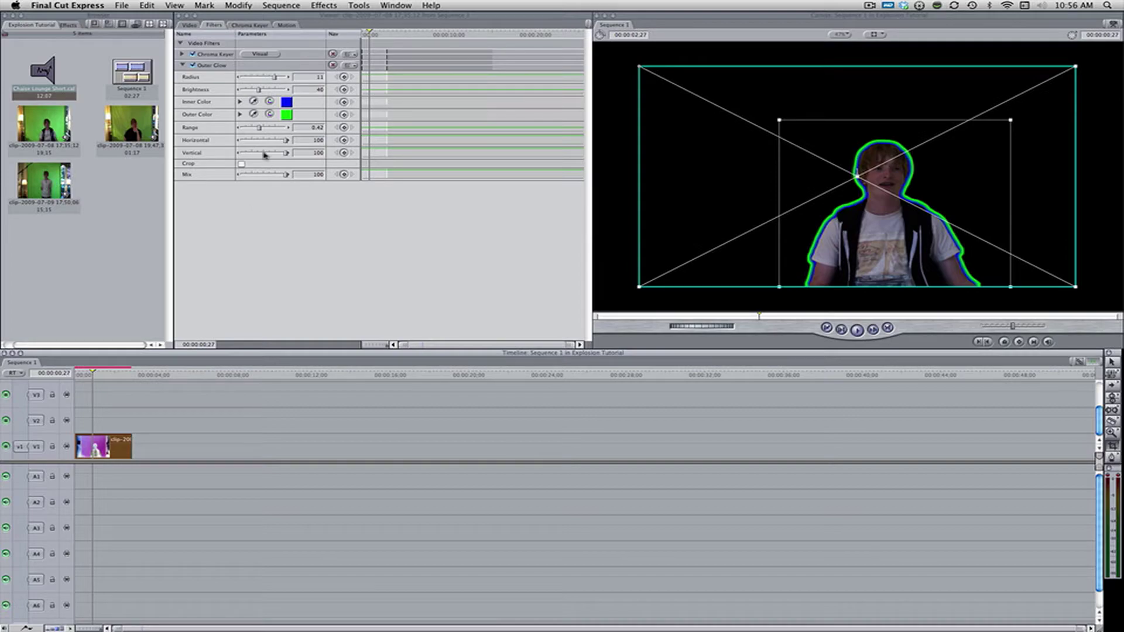
Step: Try the Outer Glow with Horizontal at 8 and with Vertical at 0, restoring each to 100 and keeping Mix at 100
left_click_drag(261, 141, 244, 141)
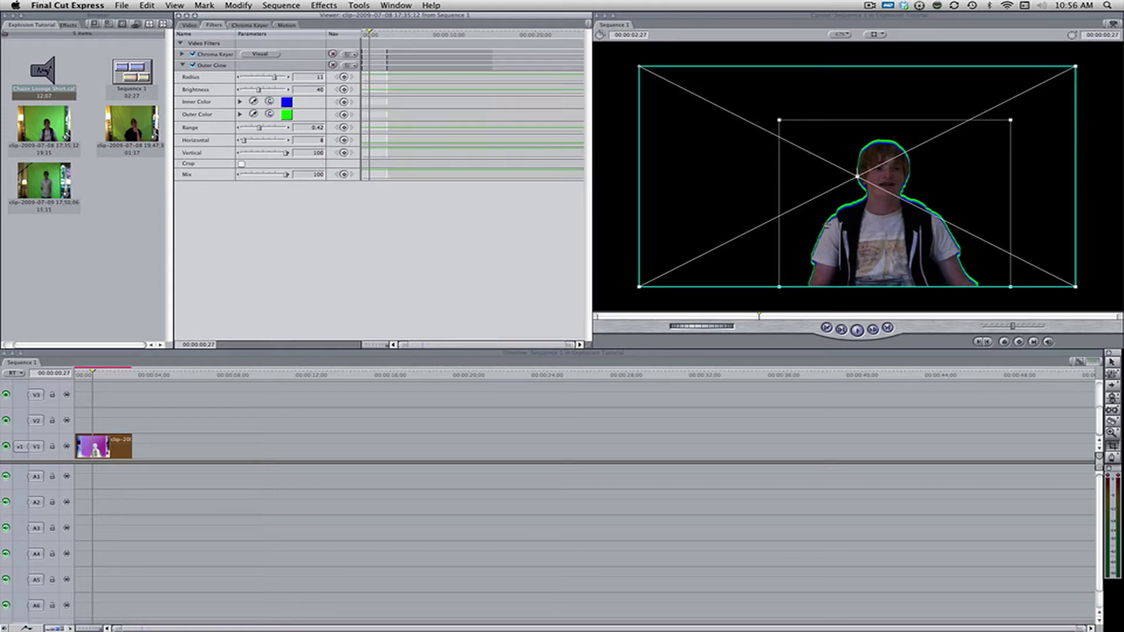
left_click_drag(277, 141, 288, 141)
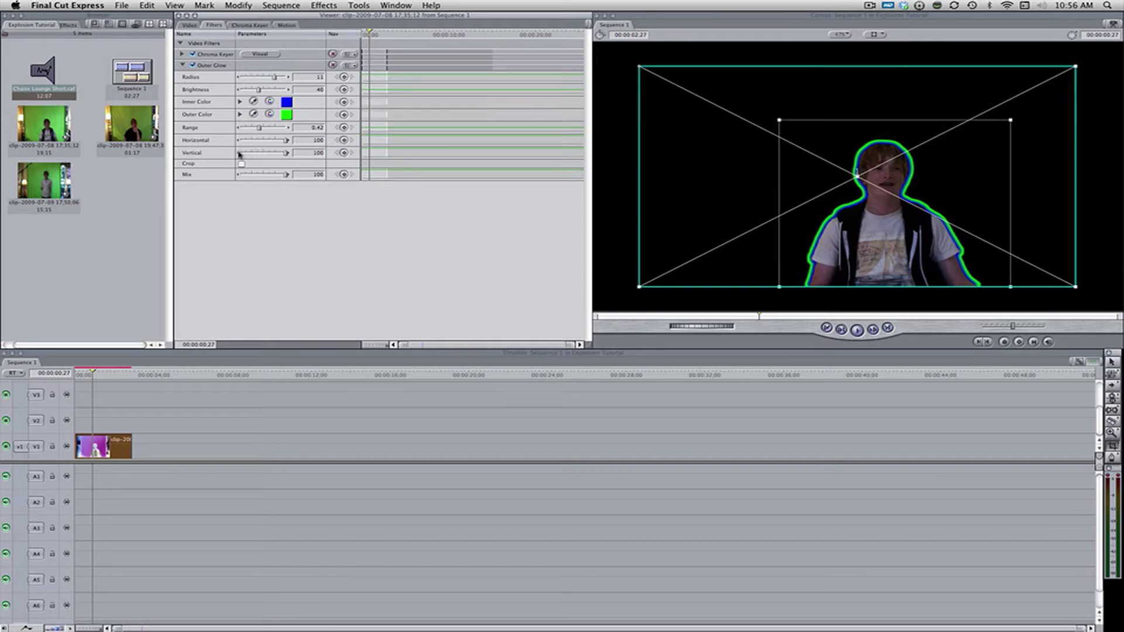
left_click_drag(239, 154, 237, 155)
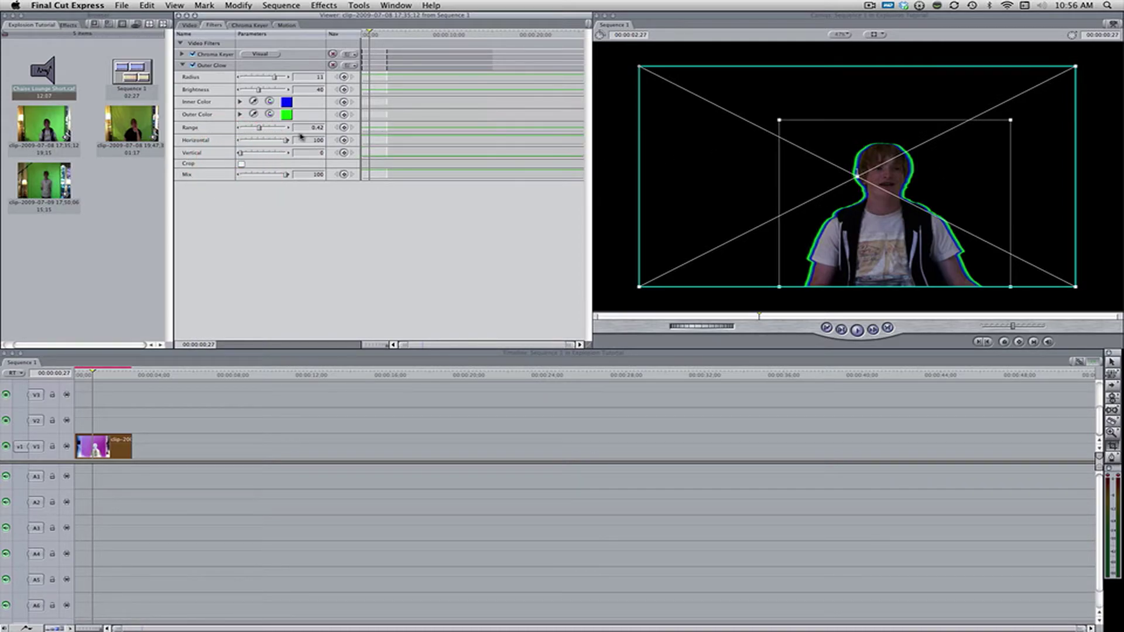
left_click_drag(240, 154, 255, 174)
left_click(307, 179)
type("100")
key("Return")
left_click(346, 177)
Step: Browse the Glow video filters available for the V1 clip, including Dazzle, without applying one
left_click(219, 399)
left_click(112, 372)
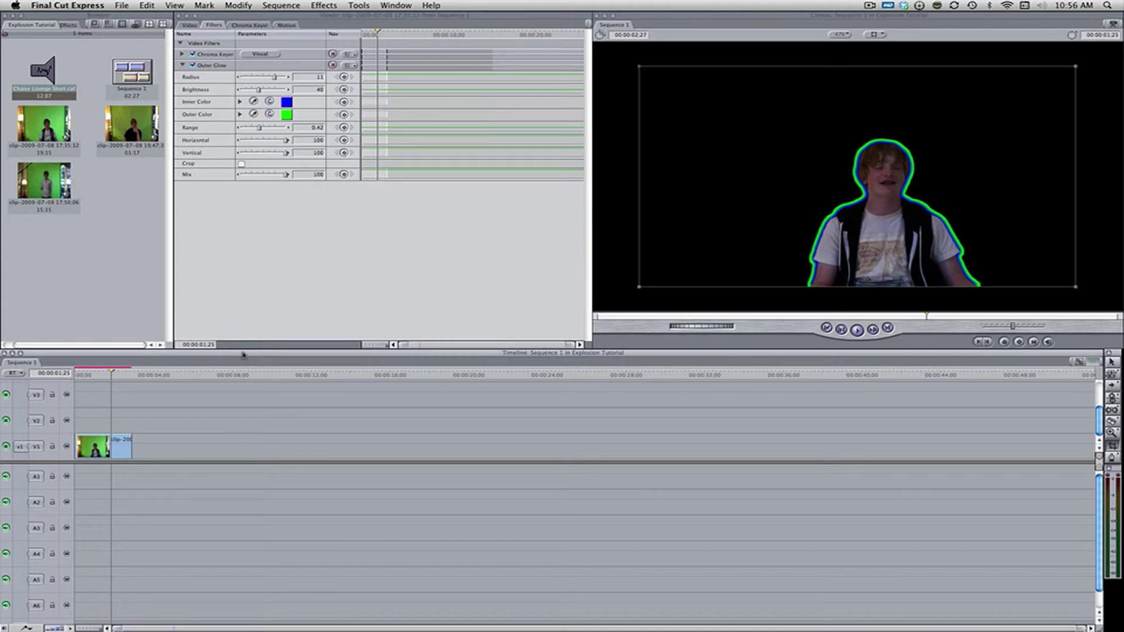
double_click(120, 444)
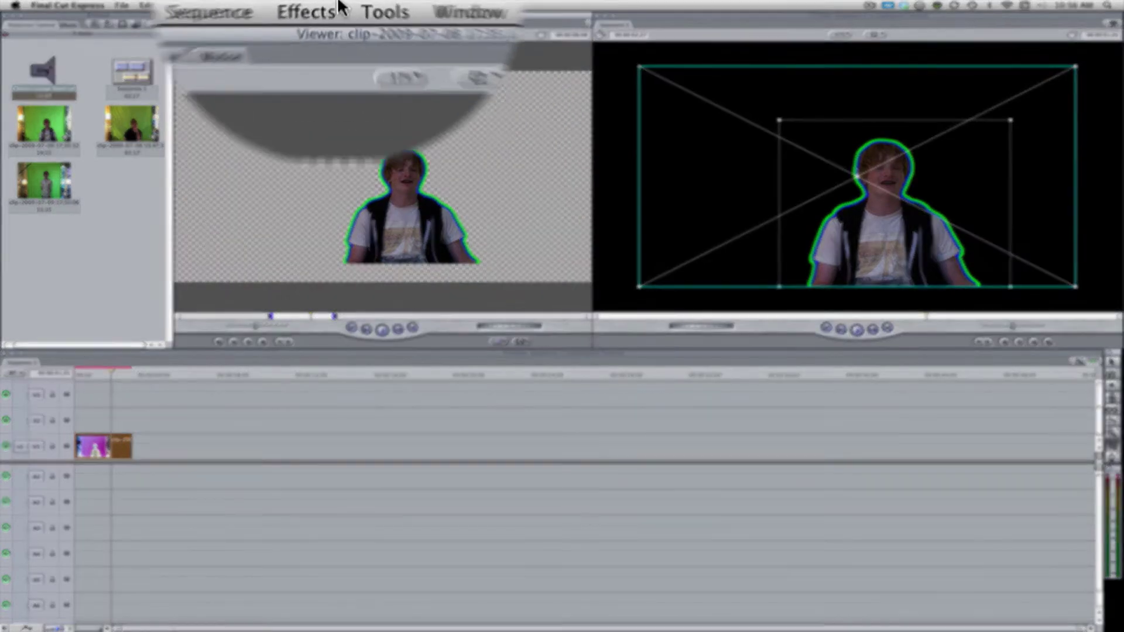
left_click(324, 5)
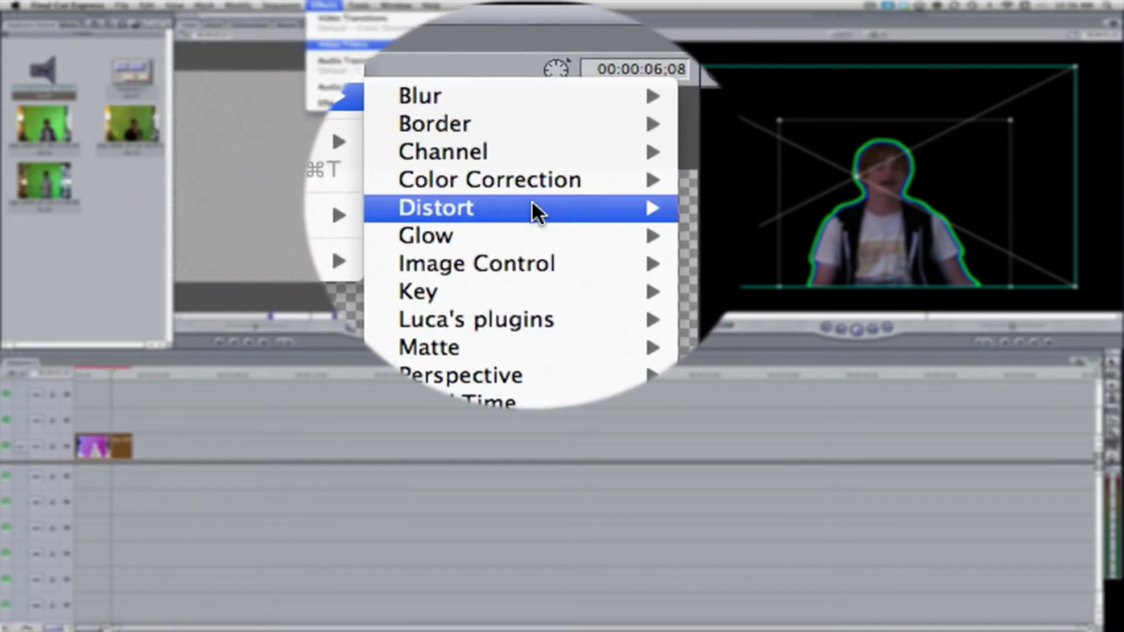
mouse_move(532, 210)
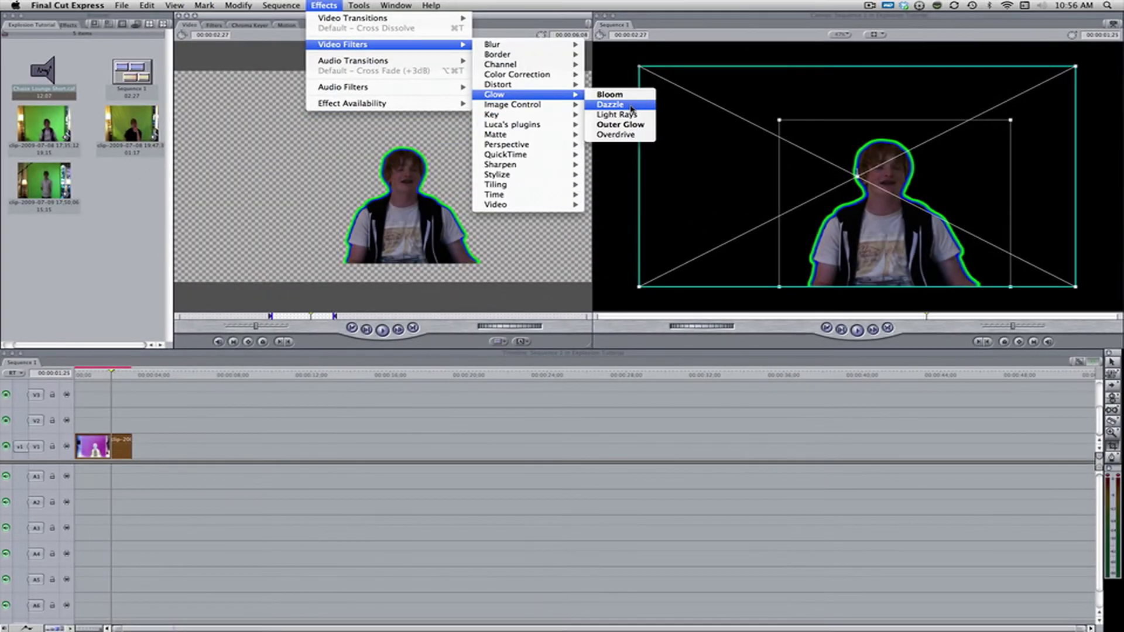
left_click(631, 105)
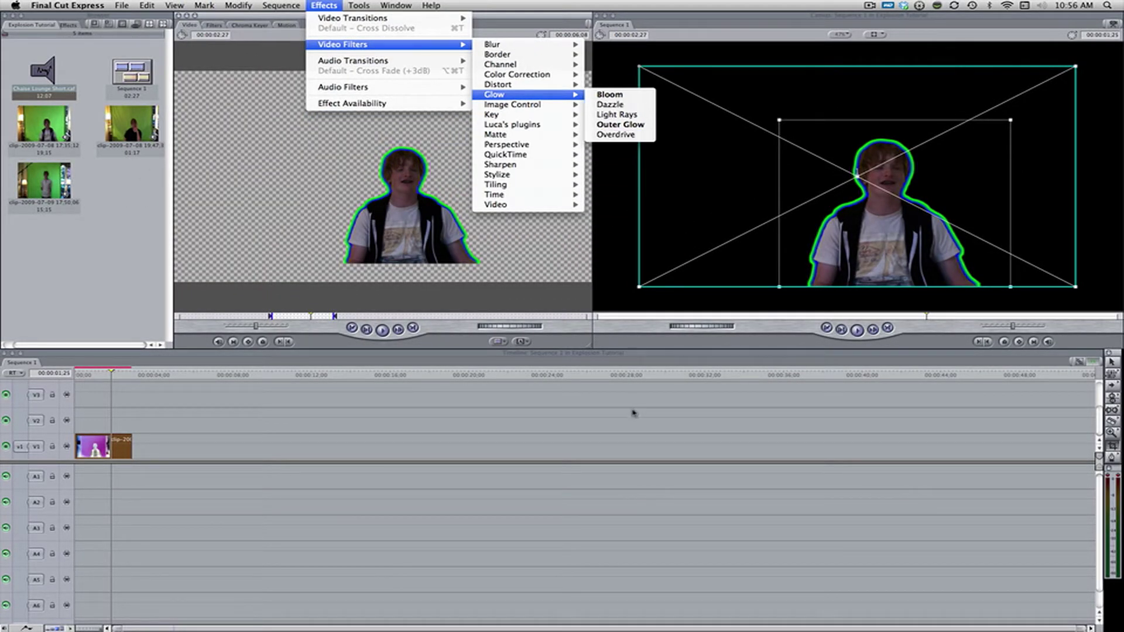
left_click(634, 414)
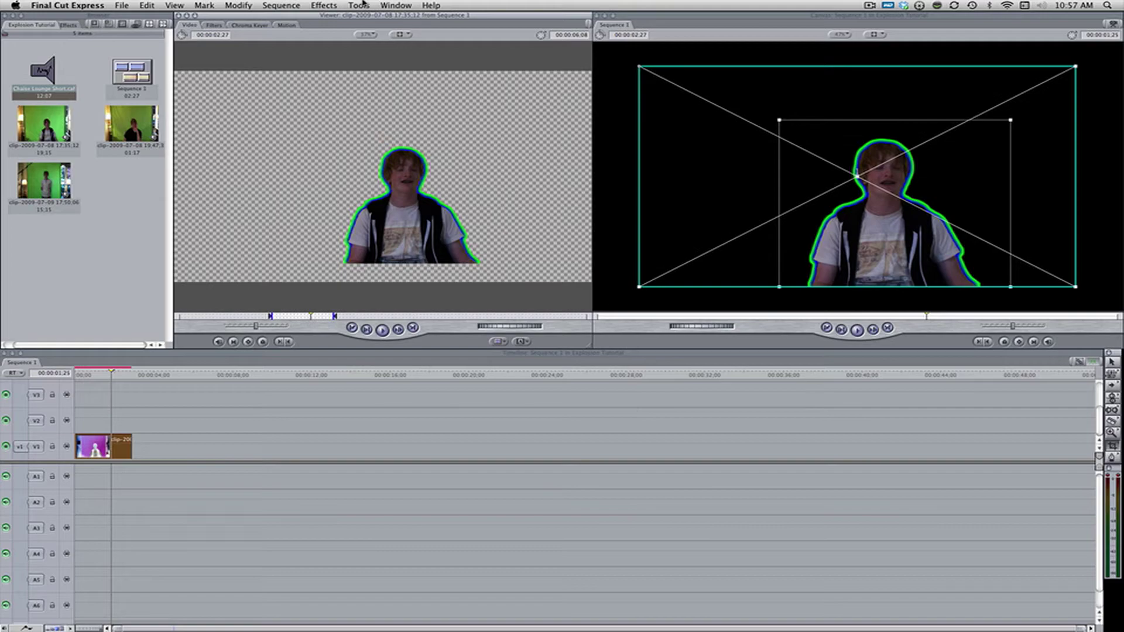
left_click(326, 5)
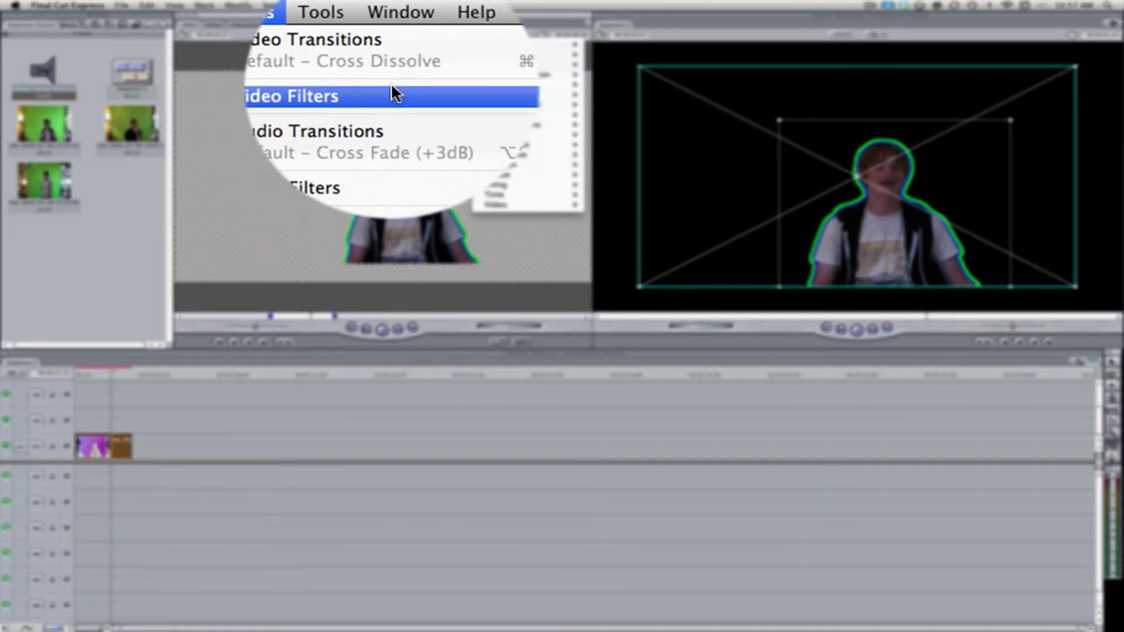
mouse_move(392, 85)
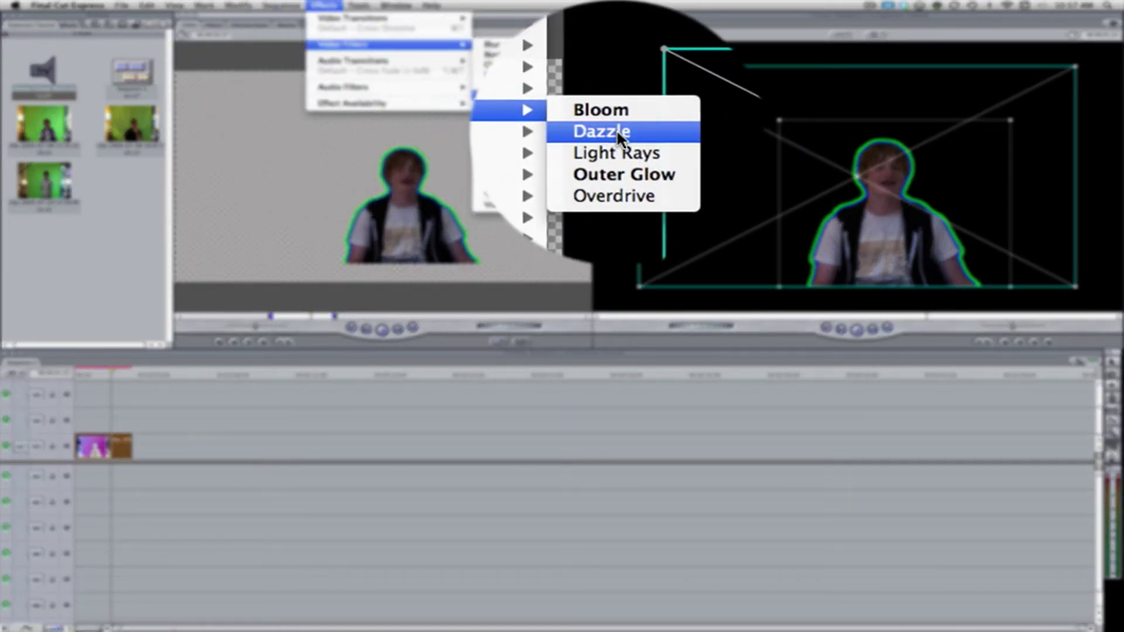
left_click(385, 458)
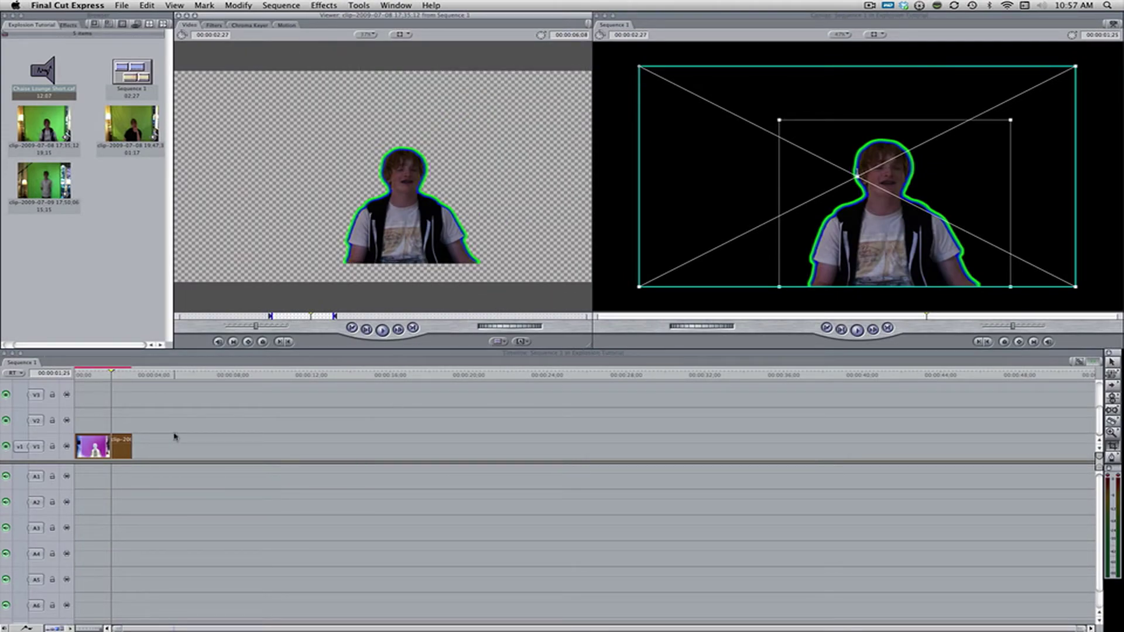
Step: Add Chaise Lounge Short.caf to audio tracks A1 and A2 at the start of the sequence and render the sequence
left_click_drag(54, 70, 83, 486)
left_click_drag(333, 537, 233, 499)
key("alt+r")
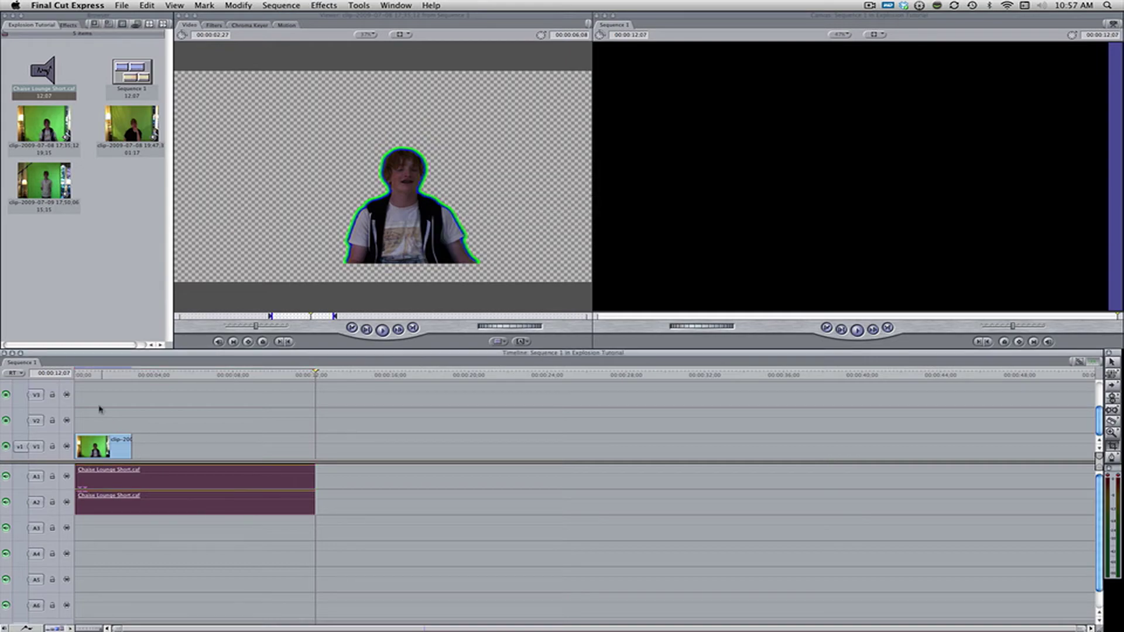
Step: Play the rendered sequence from the beginning to check the glowing figure against the music
key("Home")
key("space")
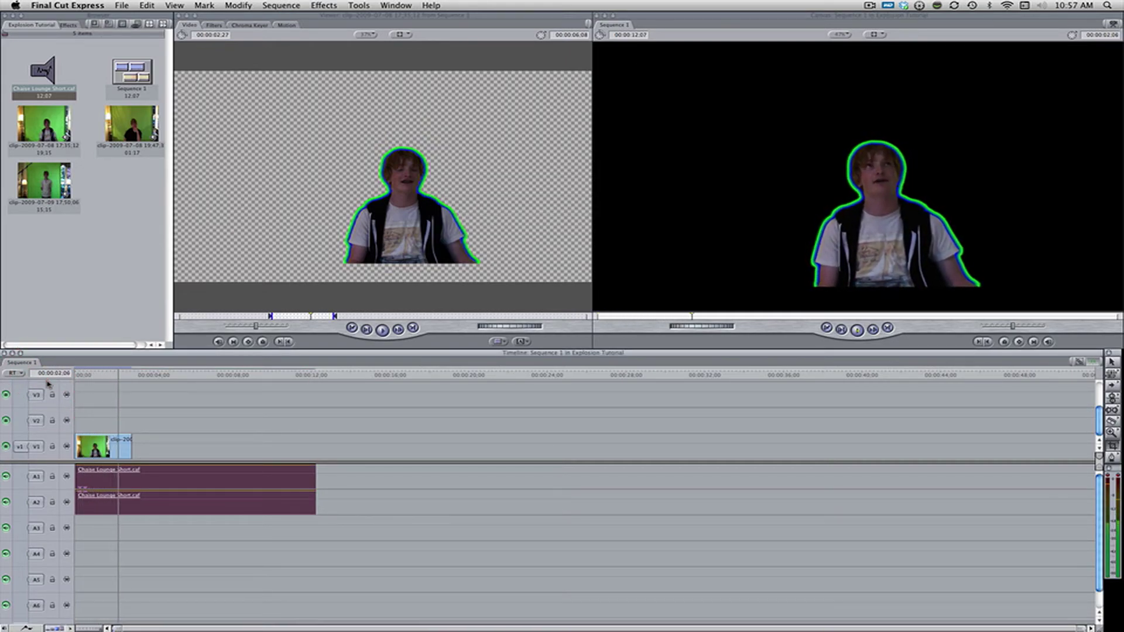
left_click(249, 392)
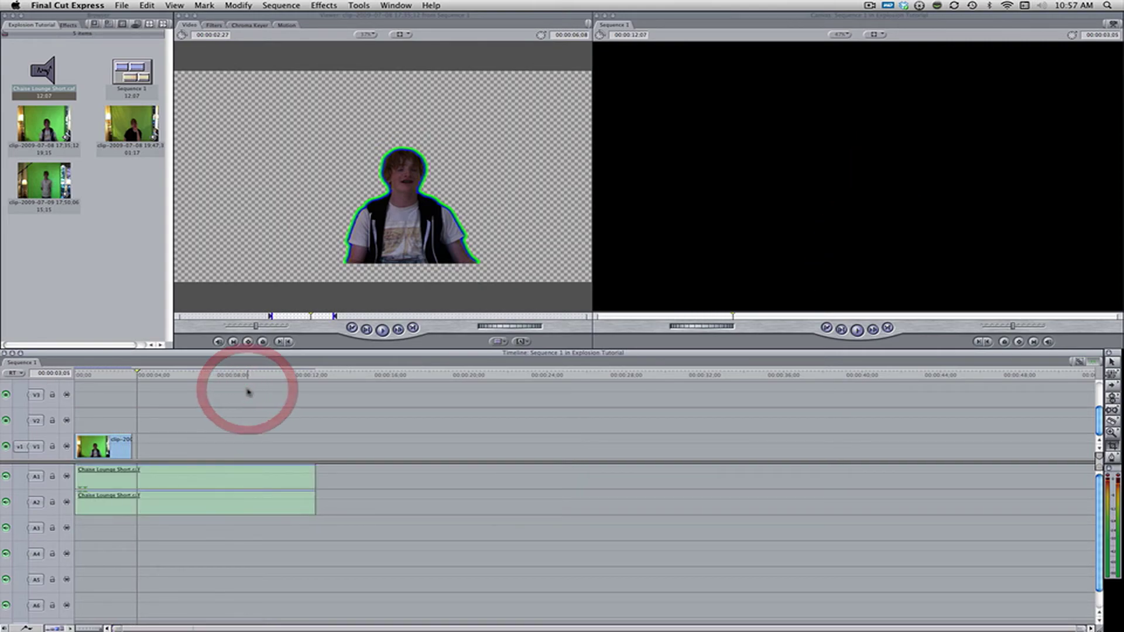
Step: Return to the sequence start and scale the V1 clip up in the canvas so its frame almost fills the canvas width
left_click(76, 376)
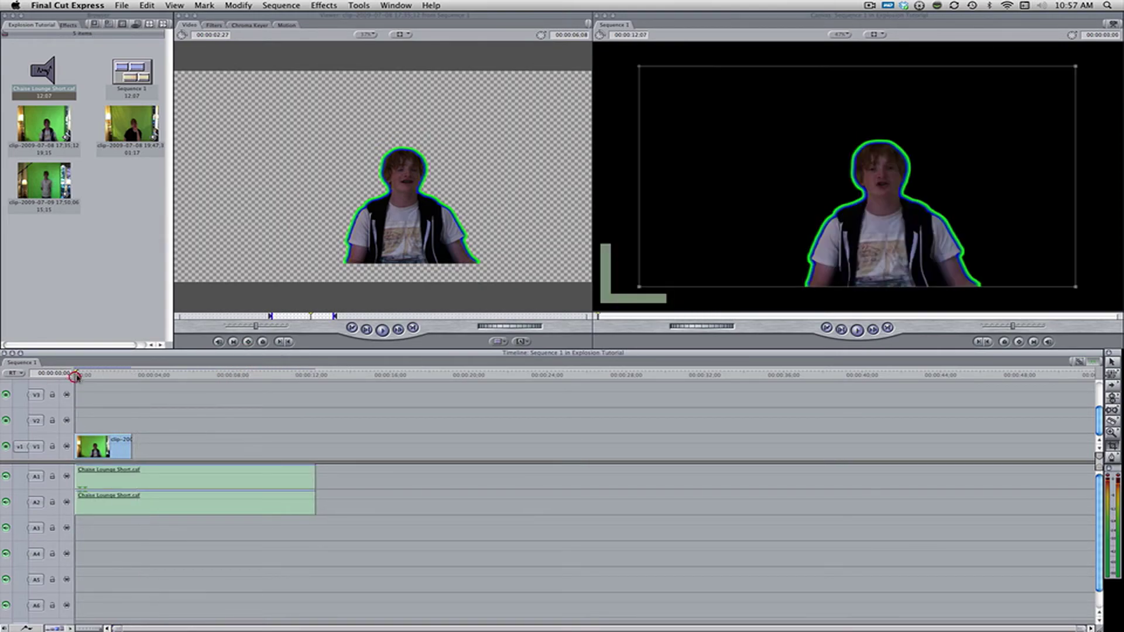
left_click(119, 452)
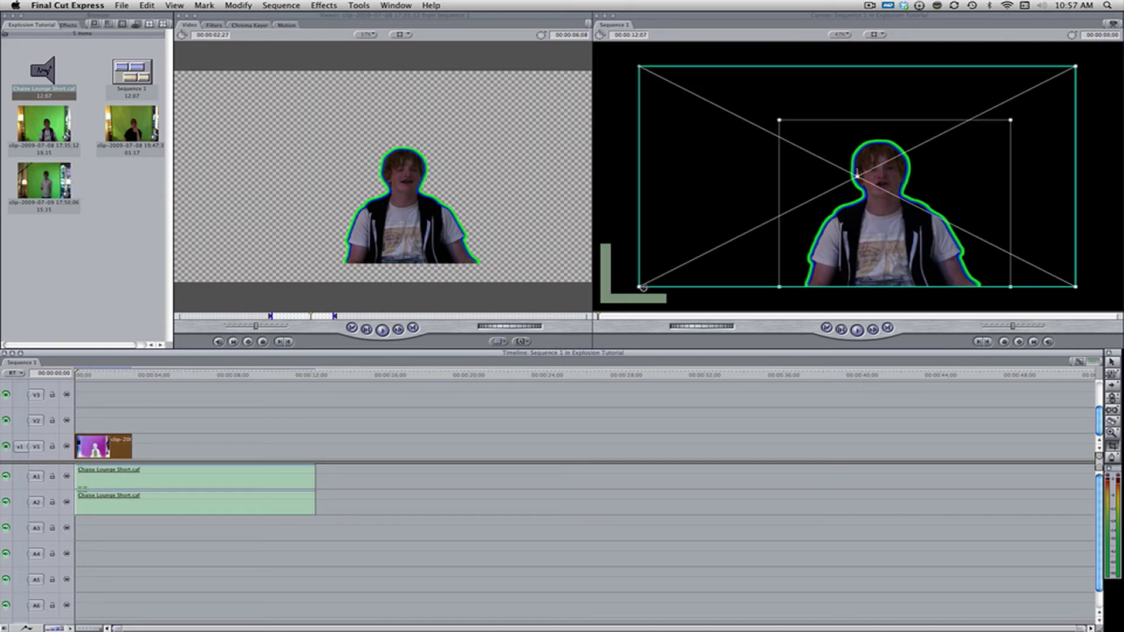
left_click_drag(639, 287, 611, 304)
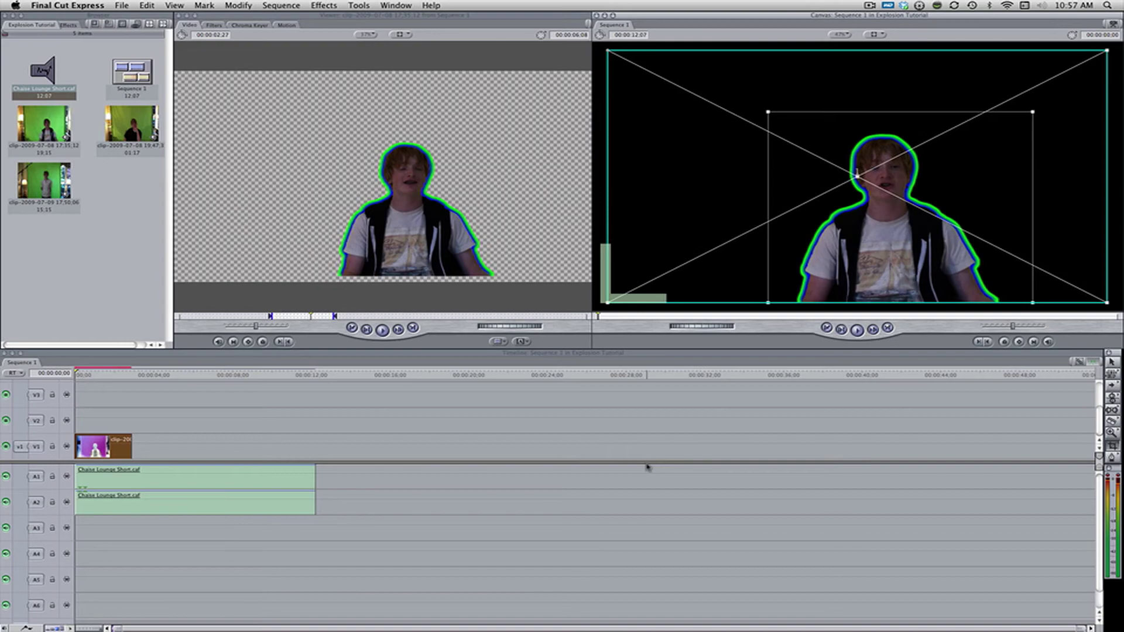
left_click(384, 456)
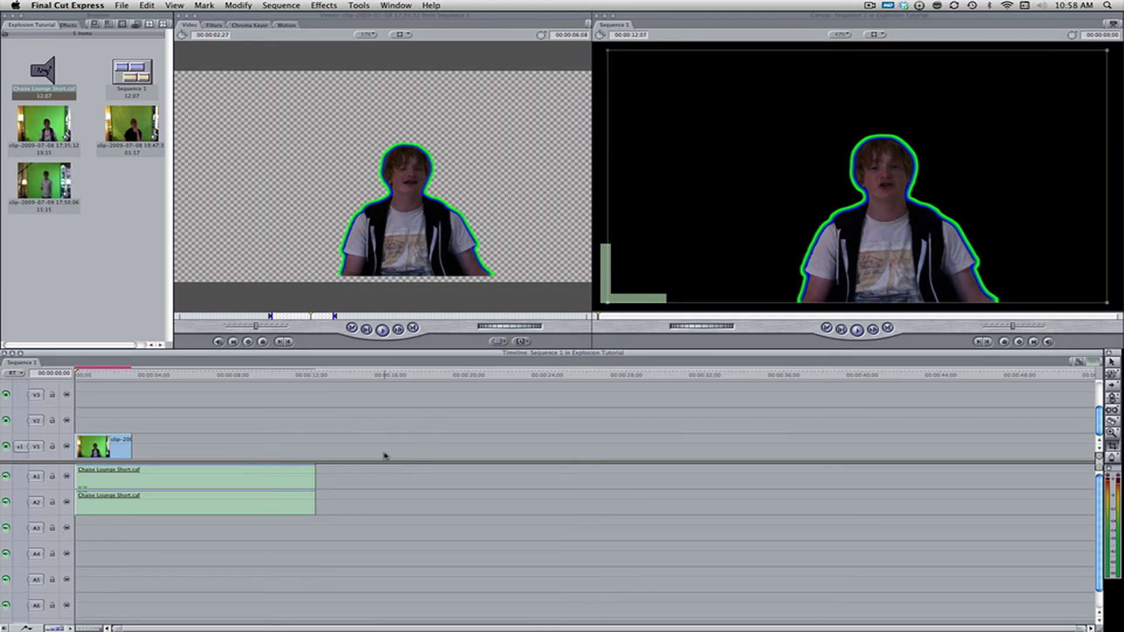
left_click(392, 434)
left_click(393, 436)
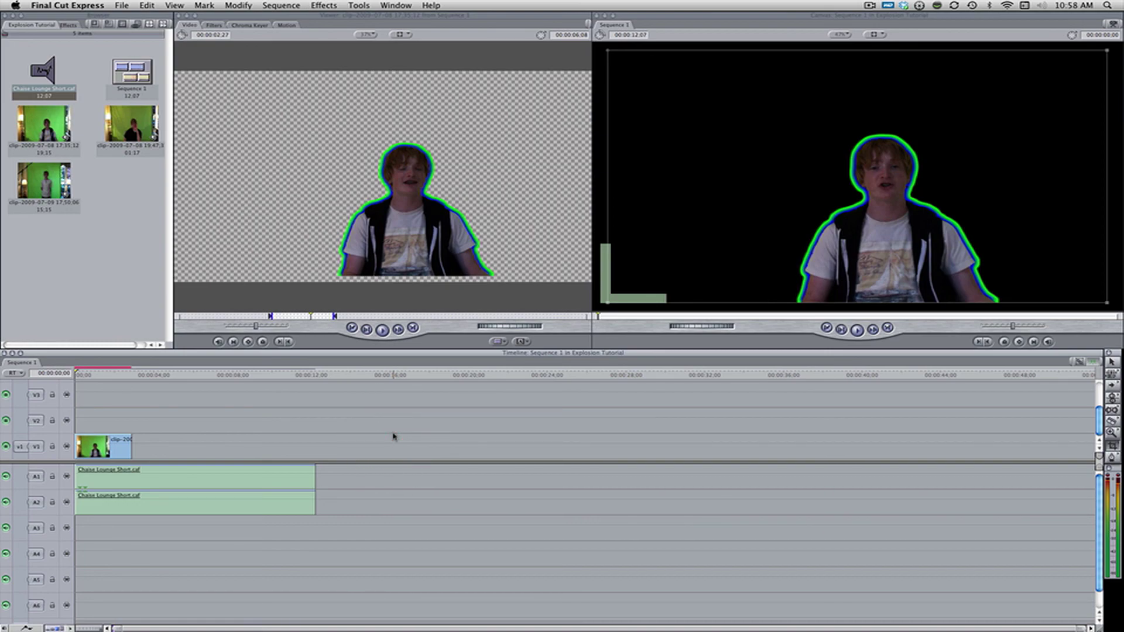